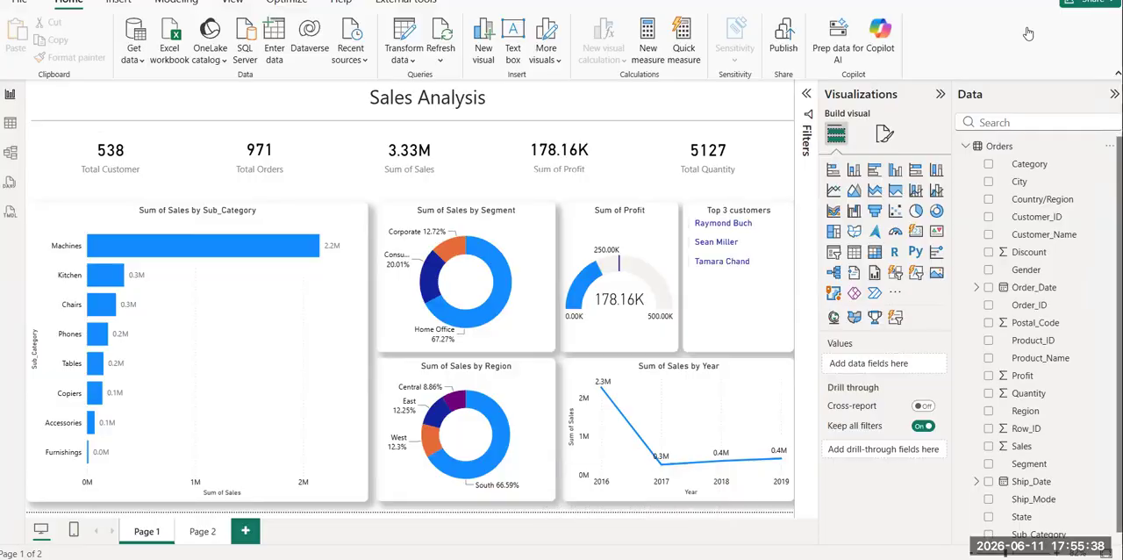
left_click(968, 147)
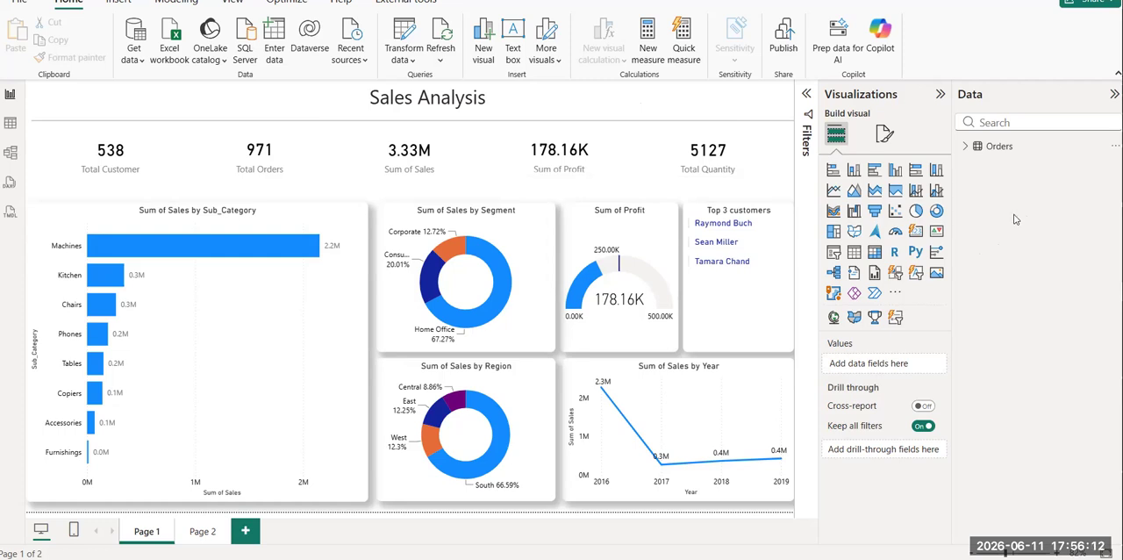
left_click(964, 147)
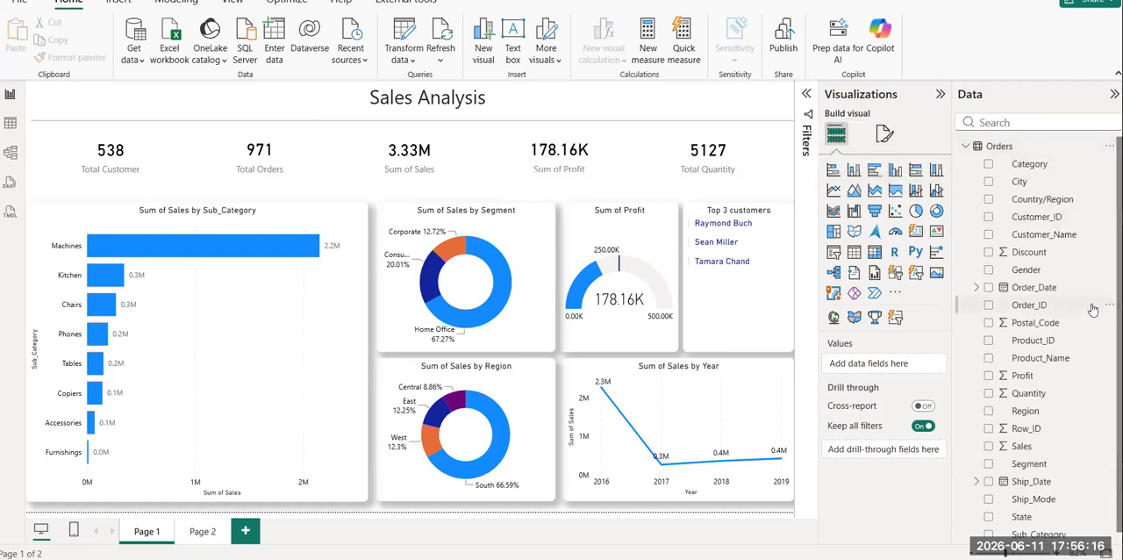
left_click(965, 147)
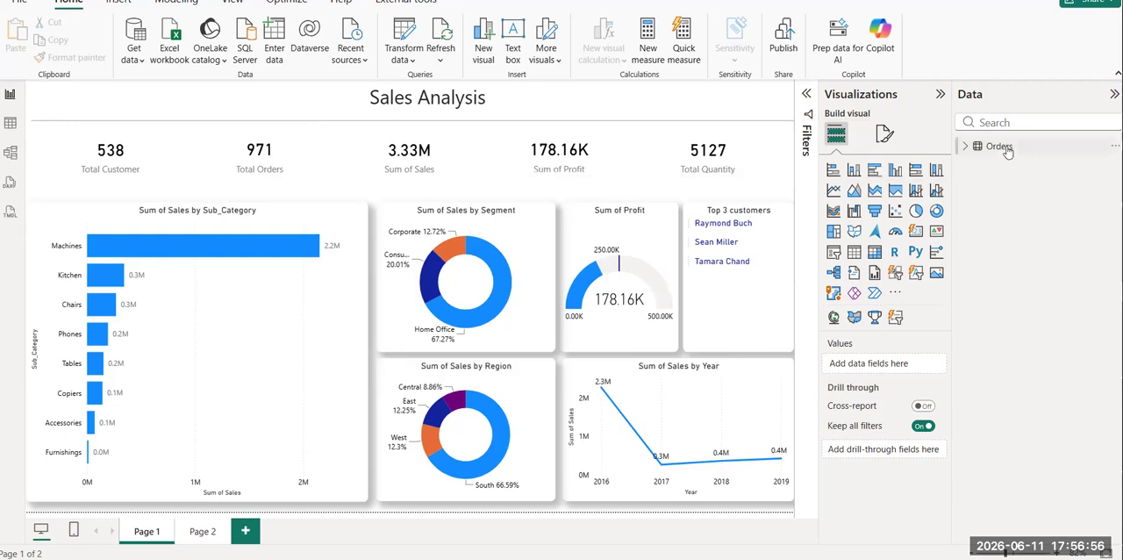
Open the Power Query Editor and review the Source, Promoted Headers and Changed Type steps of the Orders query.
mouse_move(1008, 151)
left_click(408, 56)
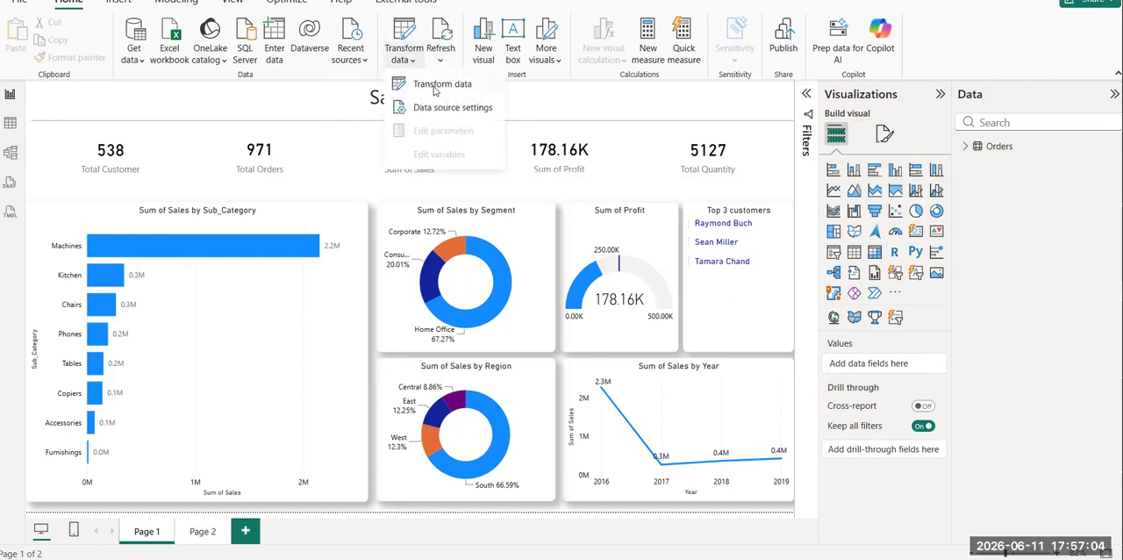
left_click(434, 85)
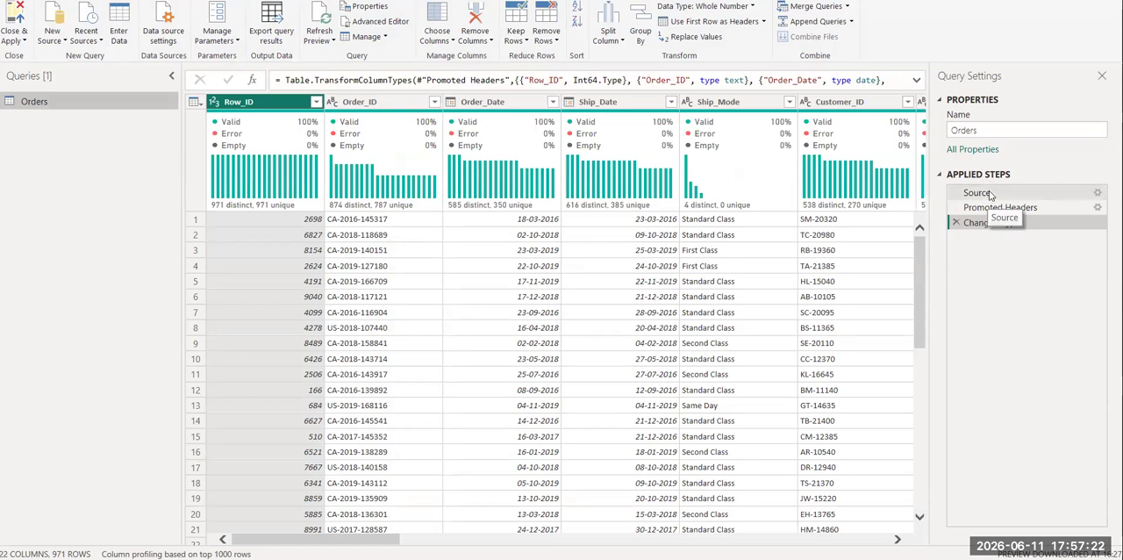
left_click(979, 194)
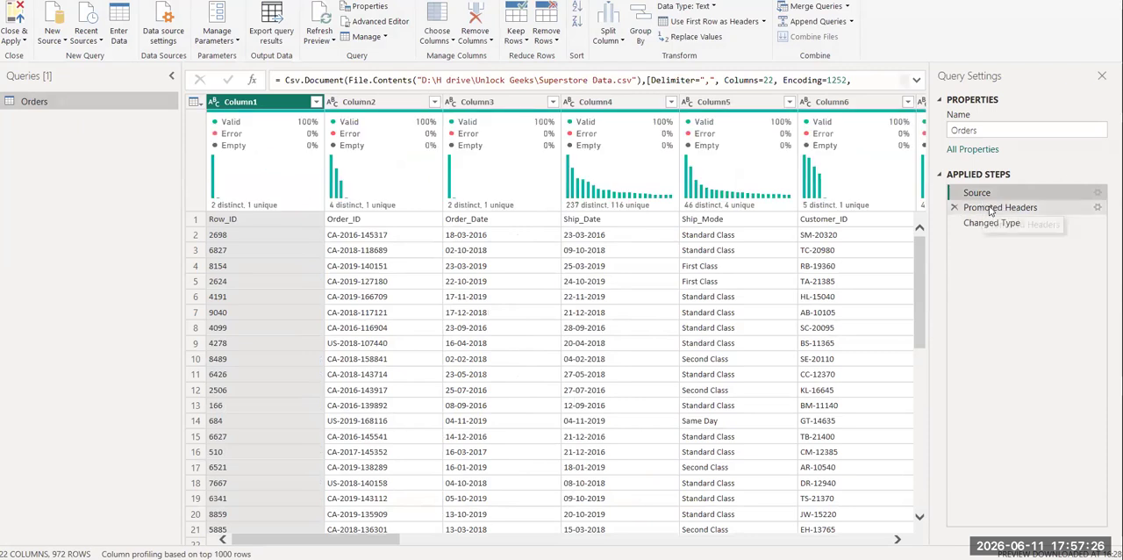
left_click(993, 207)
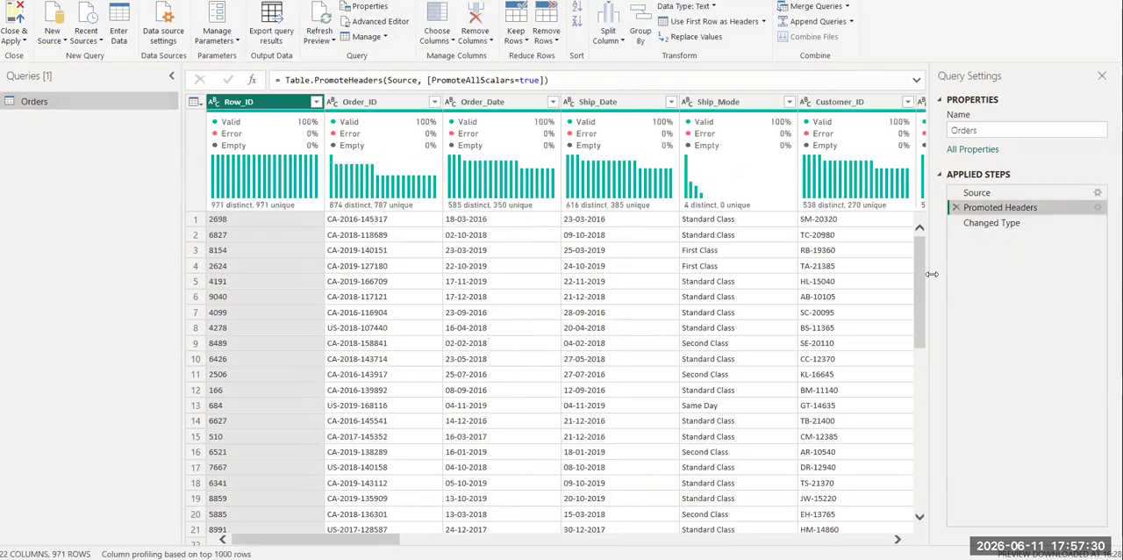
left_click(997, 224)
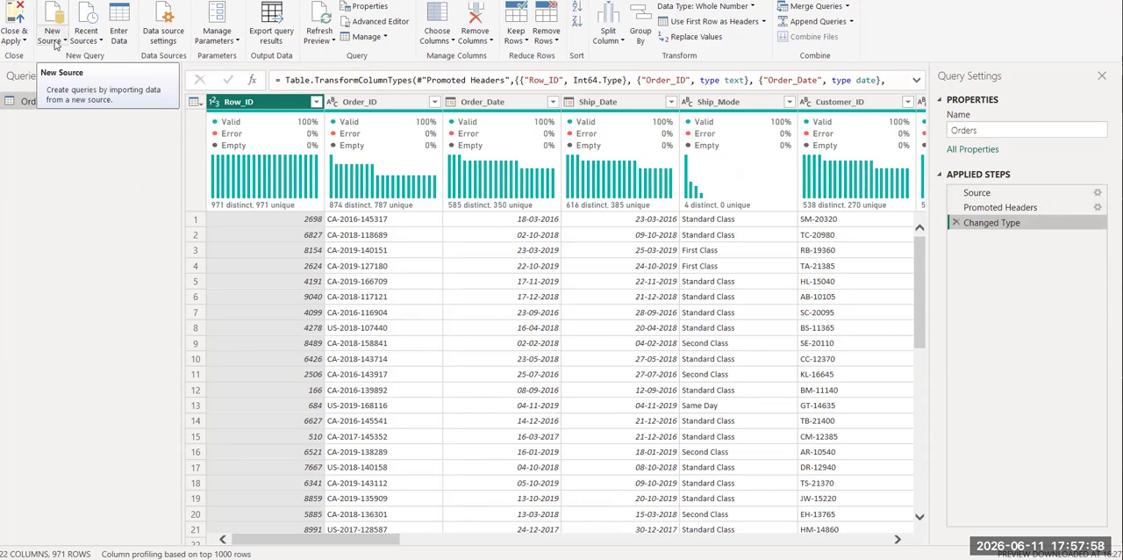
Switch to MySQL Workbench and run SELECT * FROM superstore_db.`superstore data` to examine the table's rows.
mouse_move(660, 559)
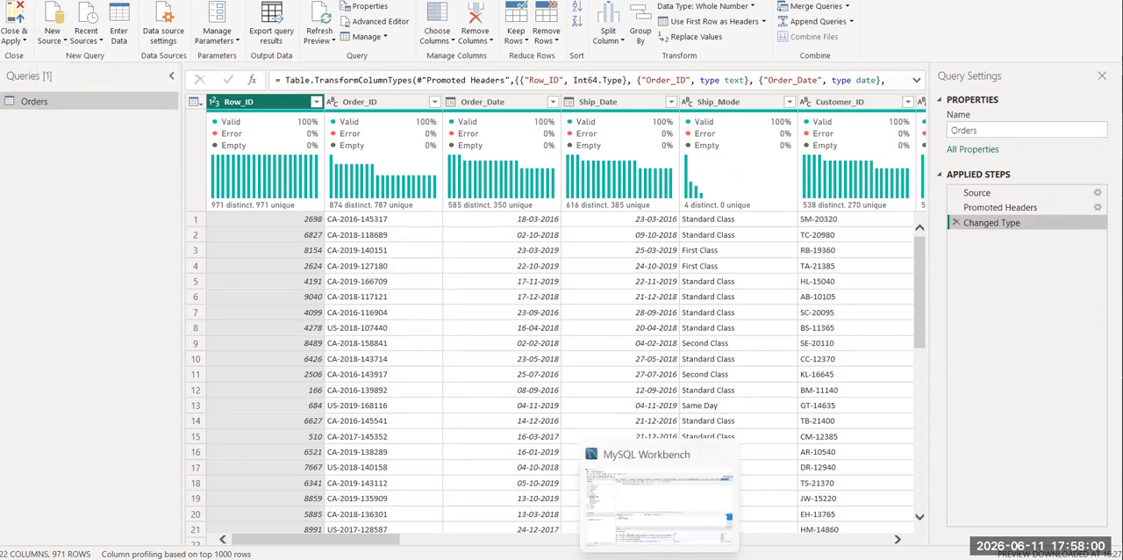
left_click(605, 527)
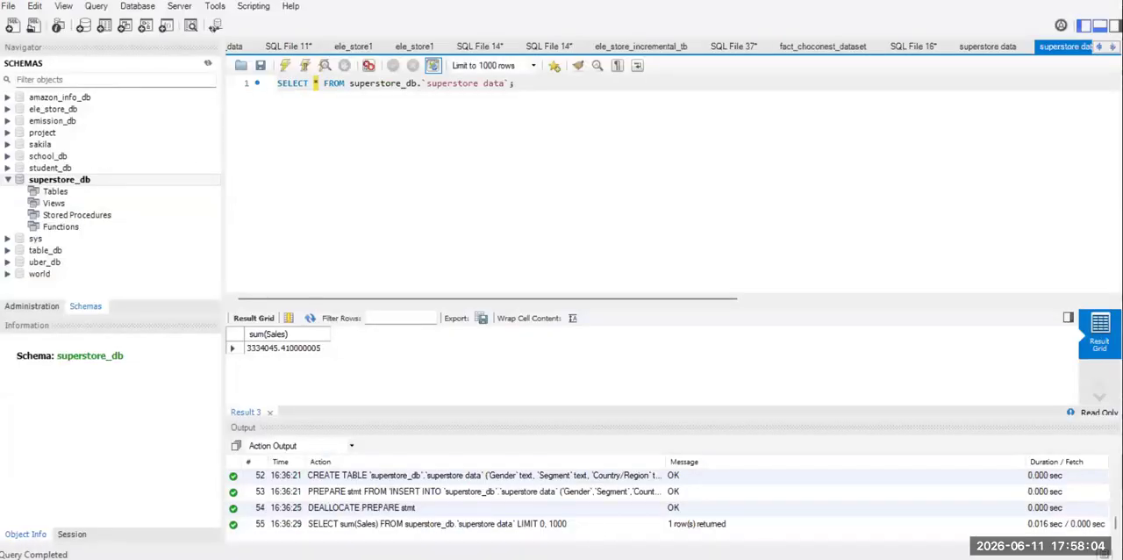
left_click(82, 182)
left_click_drag(514, 83, 265, 70)
left_click(284, 65)
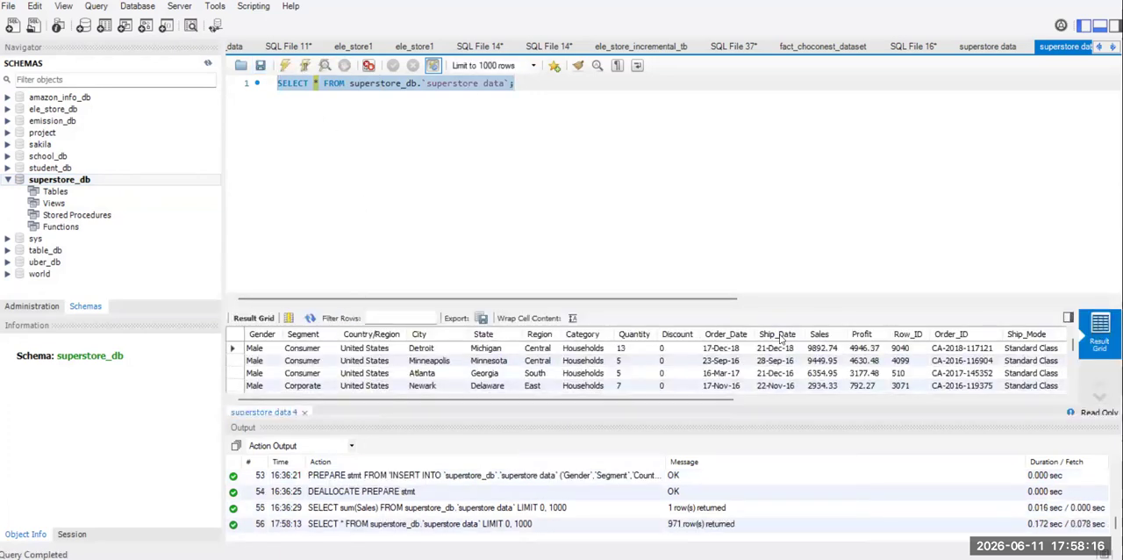
left_click(526, 106)
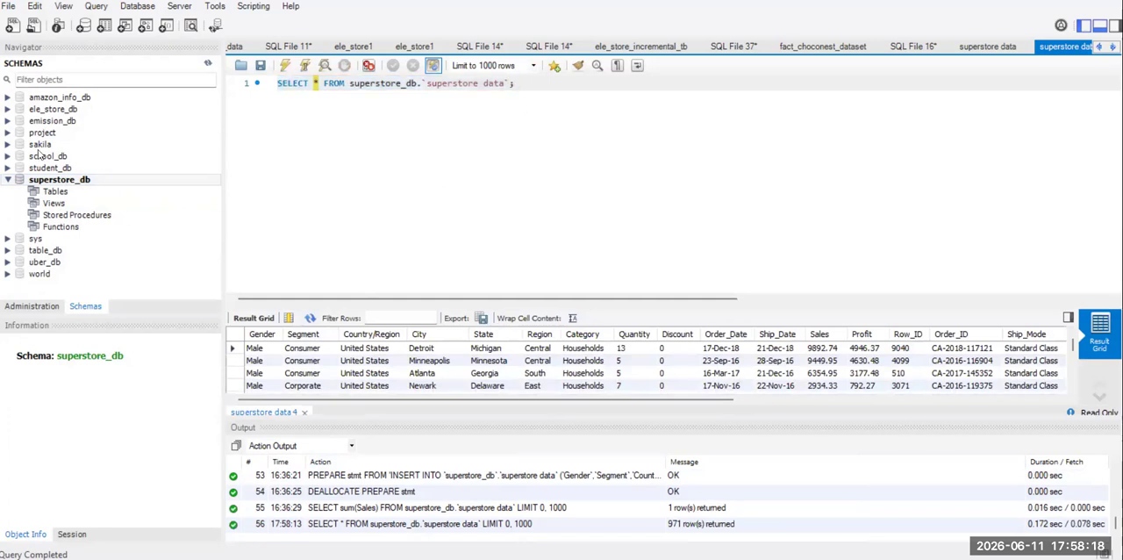
Return to the Power Query Editor and start a new connection to a MySQL database source.
key("alt+Tab")
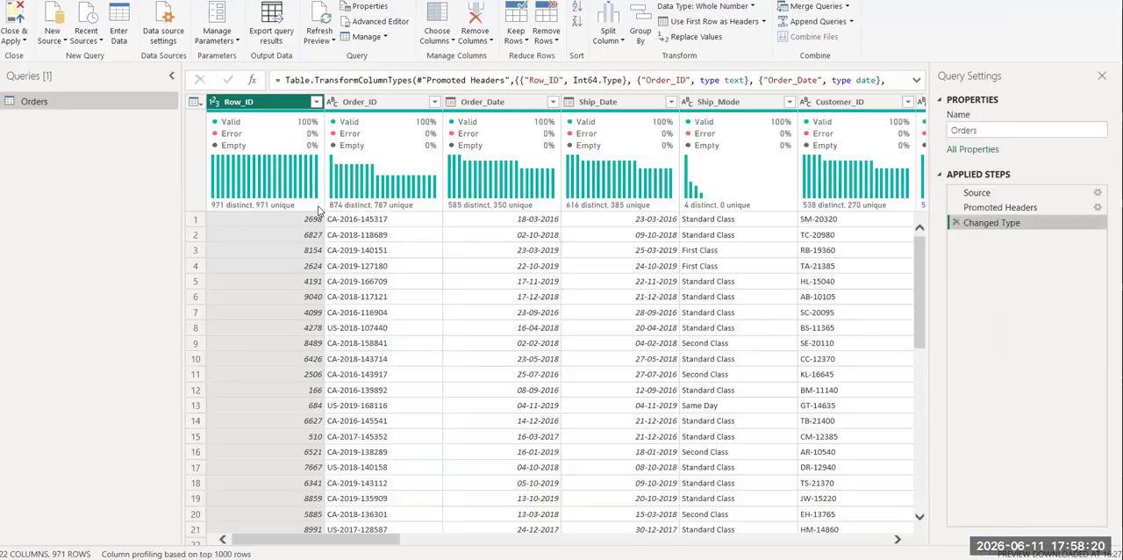
left_click(51, 37)
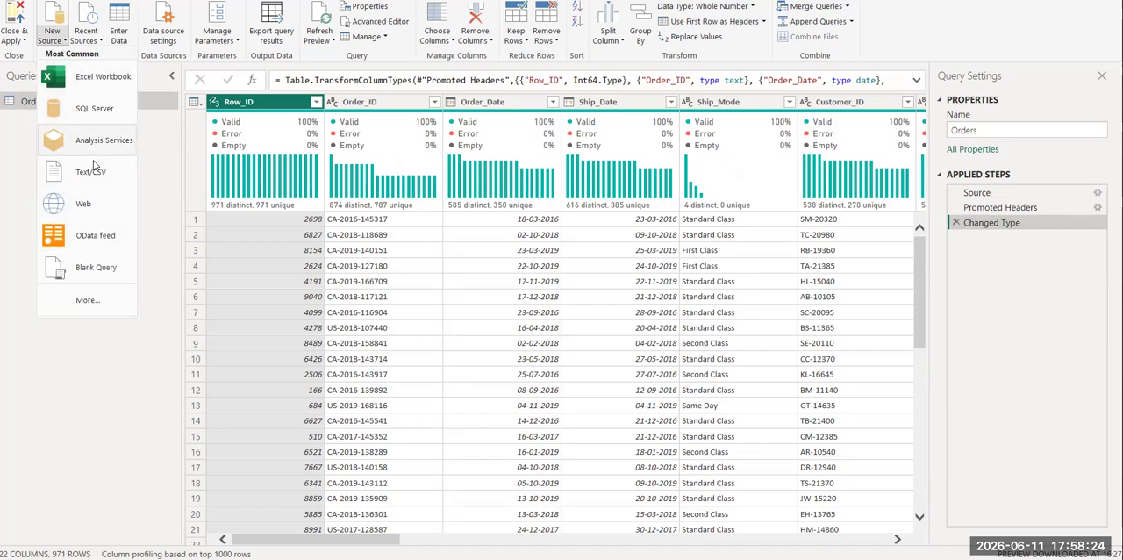
left_click(88, 303)
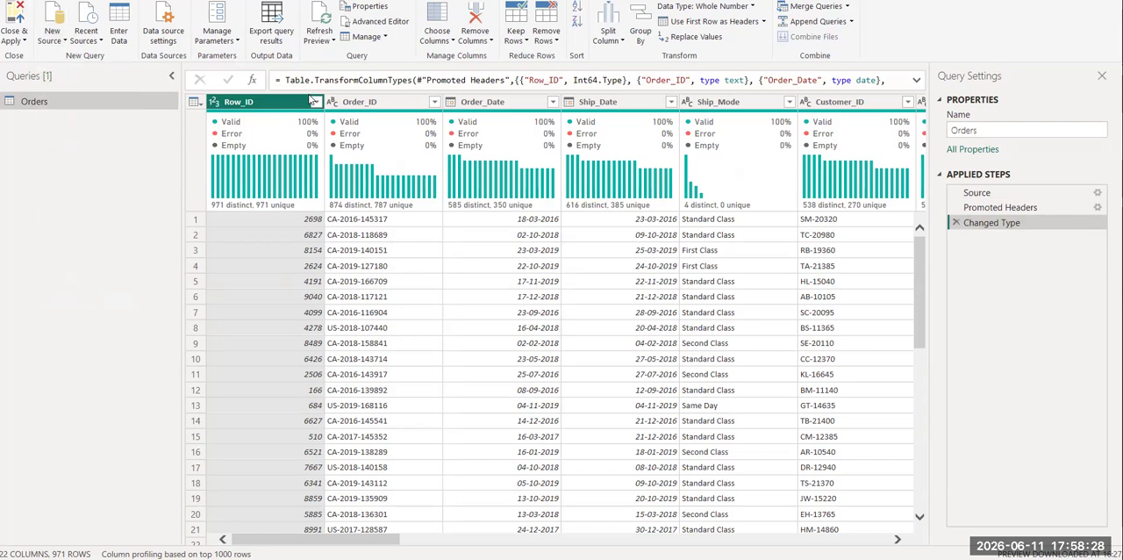
type("mysqldat")
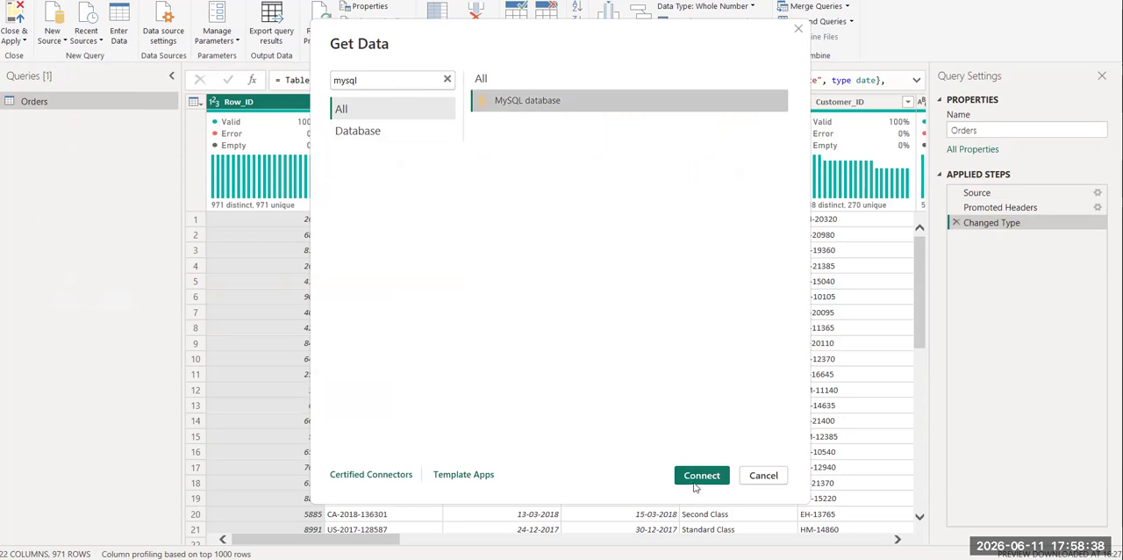
left_click(701, 476)
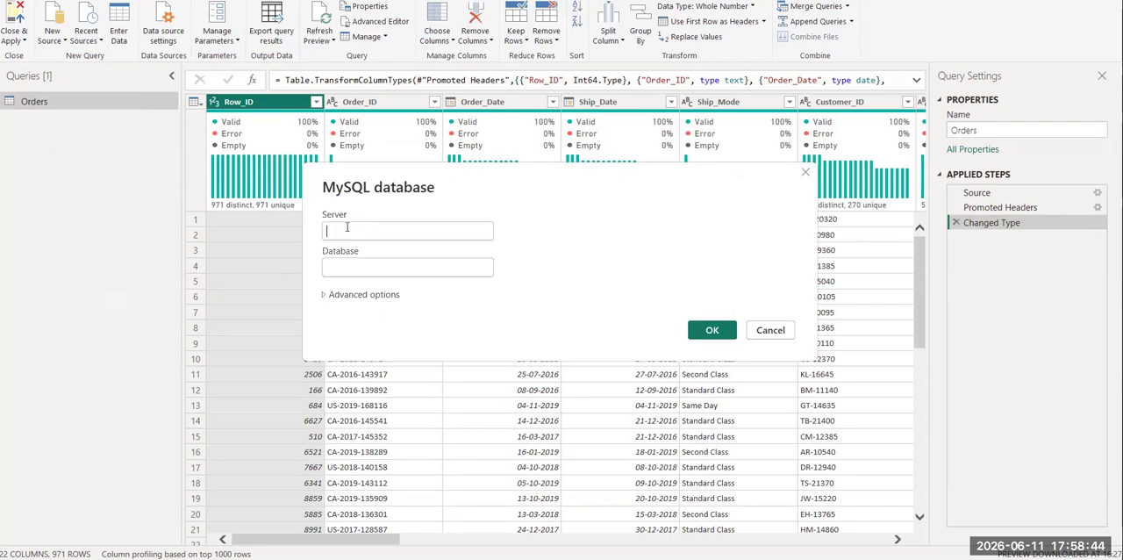
Copy the host name localhost from the MySQL Workbench connection details and enter it as the server in the Power Query connection.
left_click(660, 558)
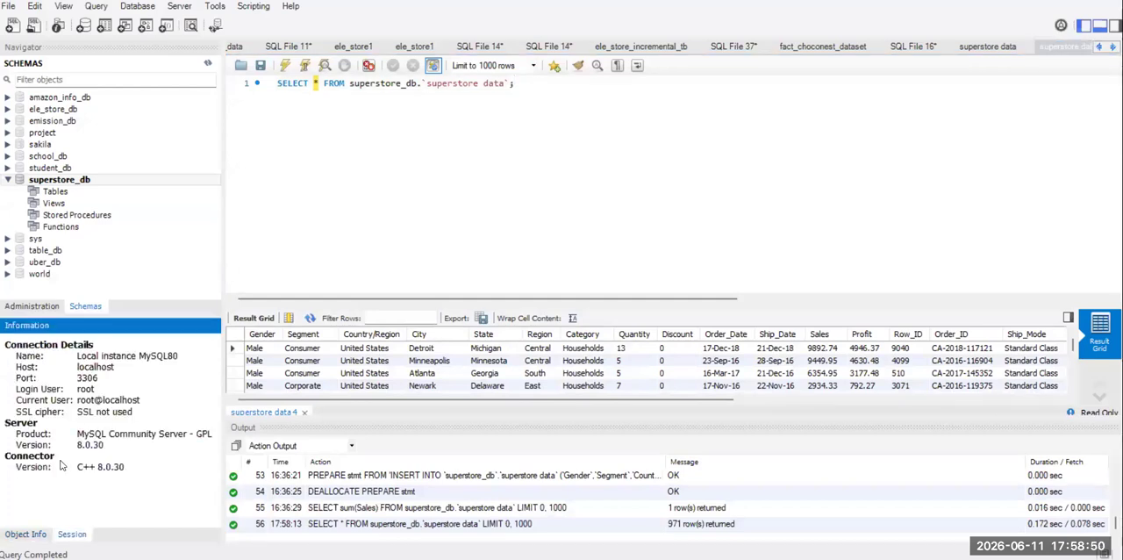
left_click_drag(77, 368, 116, 368)
key("ctrl+c")
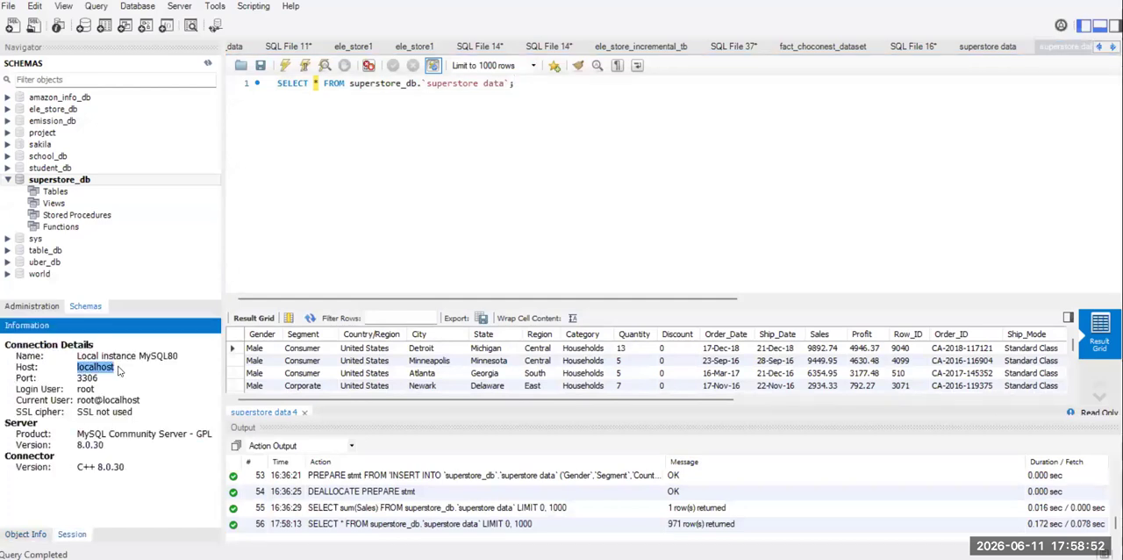
left_click(1044, 1)
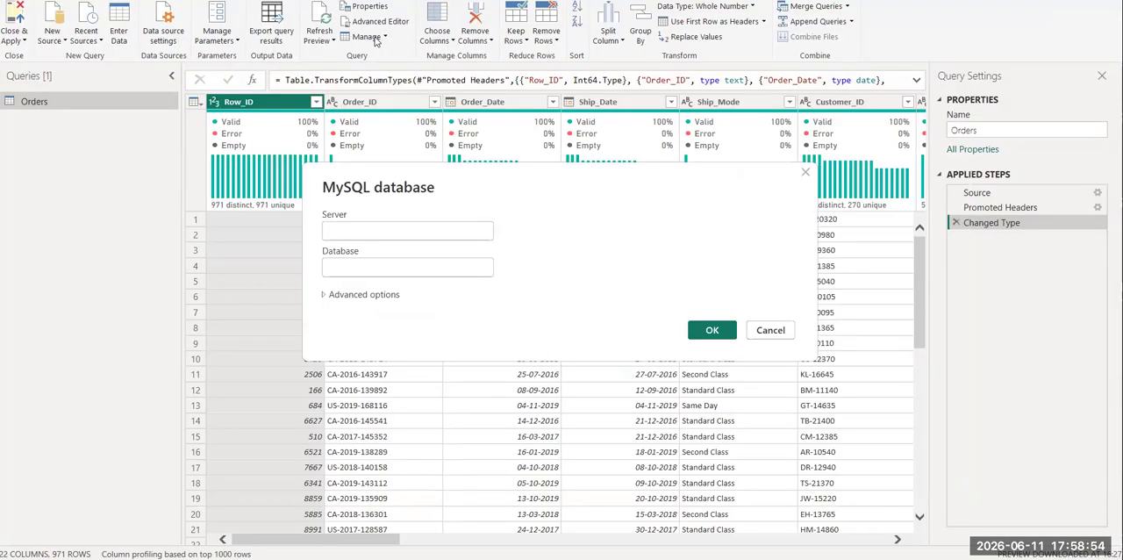
left_click(345, 229)
key("ctrl+v")
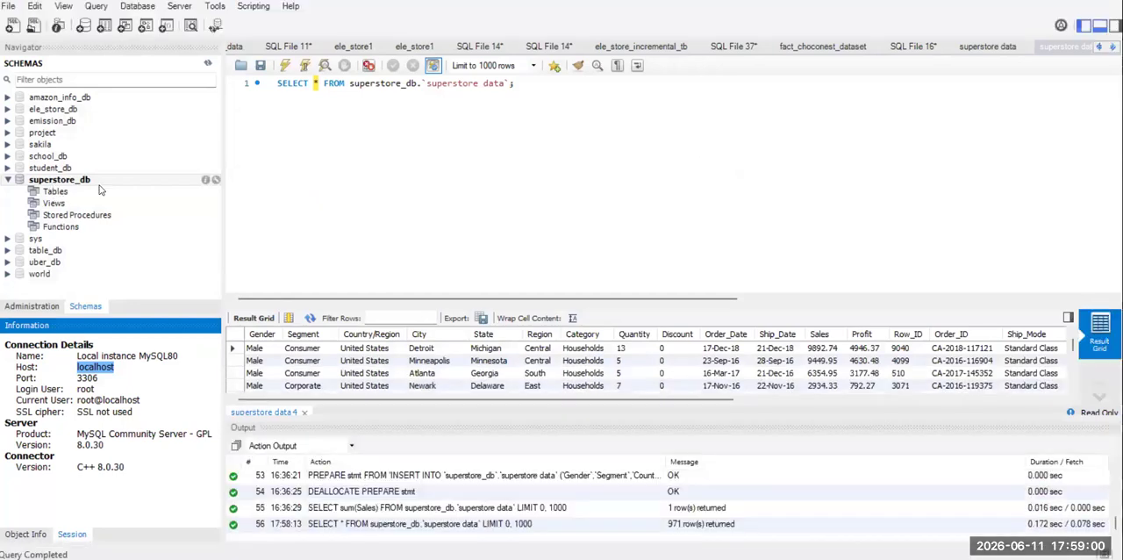
Copy superstore_db from the Workbench query, enter it as the database name in Power Query and confirm the connection settings.
left_click_drag(350, 84, 417, 83)
key("ctrl+c")
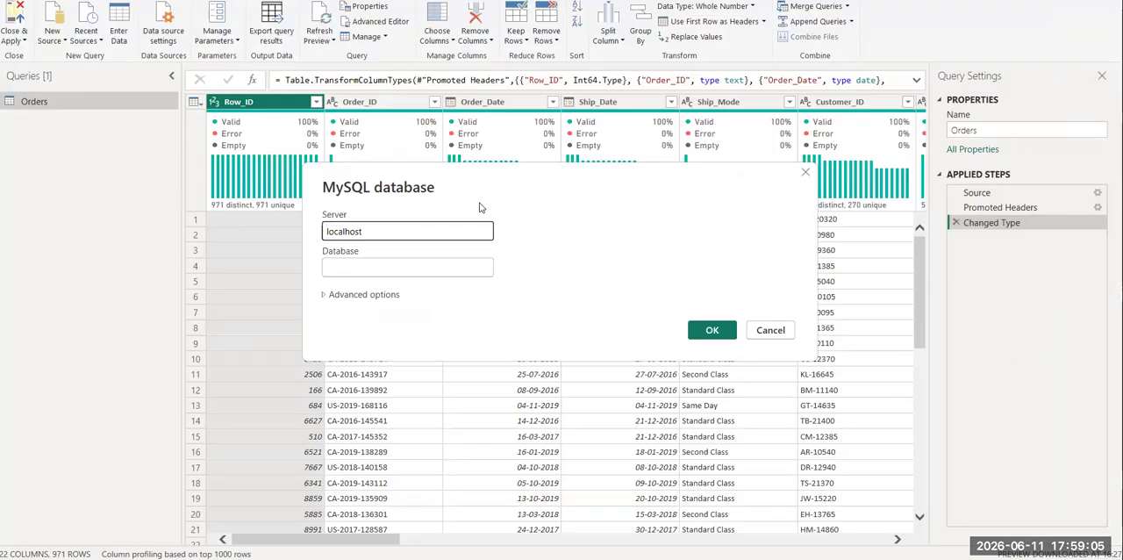
key("alt+Tab")
left_click(351, 267)
key("ctrl+v")
left_click(725, 330)
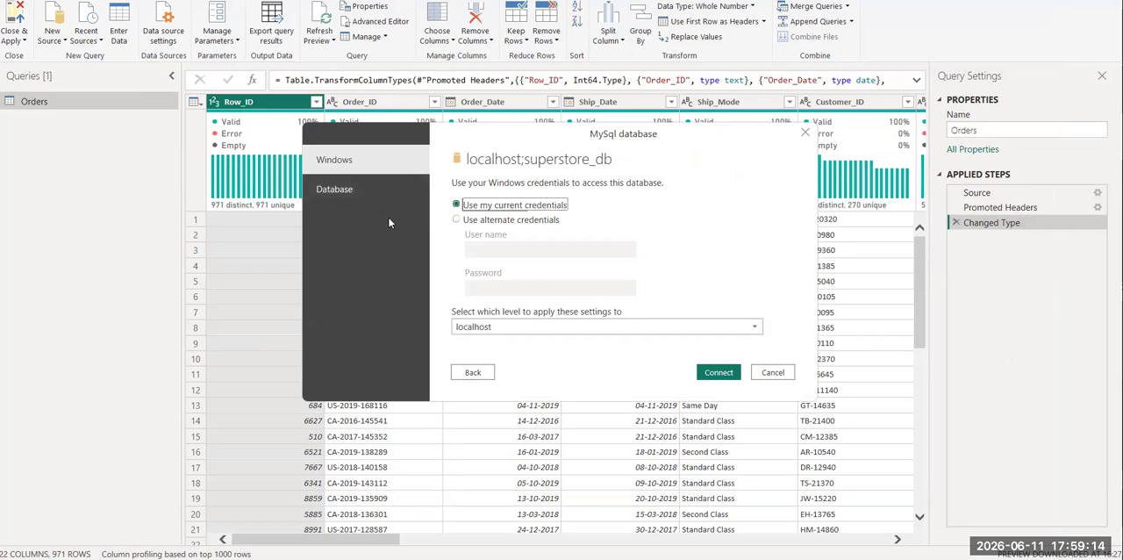
Choose database authentication and enter the login user root, copied from the MySQL Workbench connection details, as the user name.
left_click(358, 192)
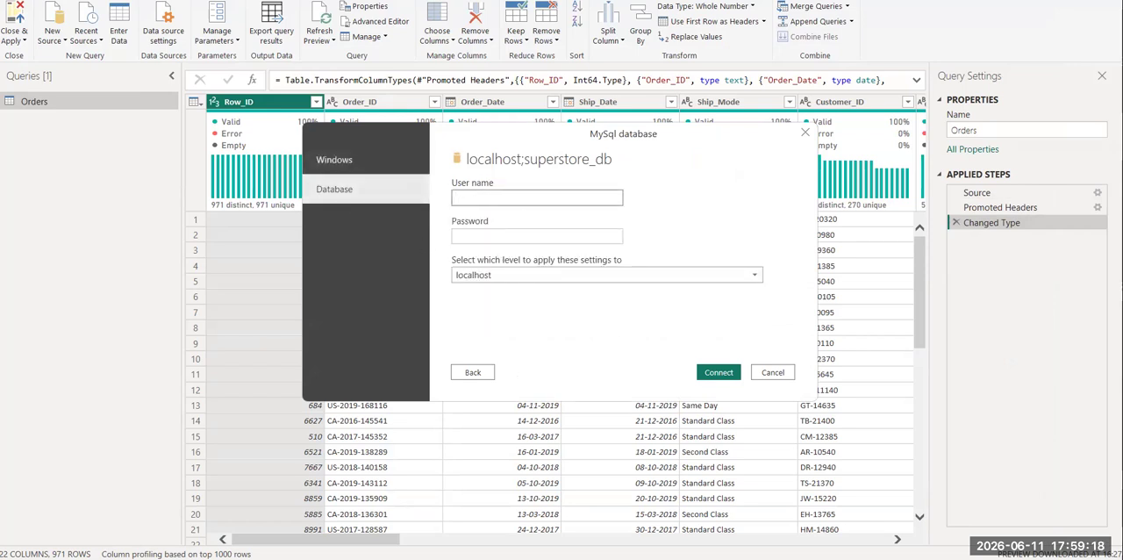
key("alt+Tab")
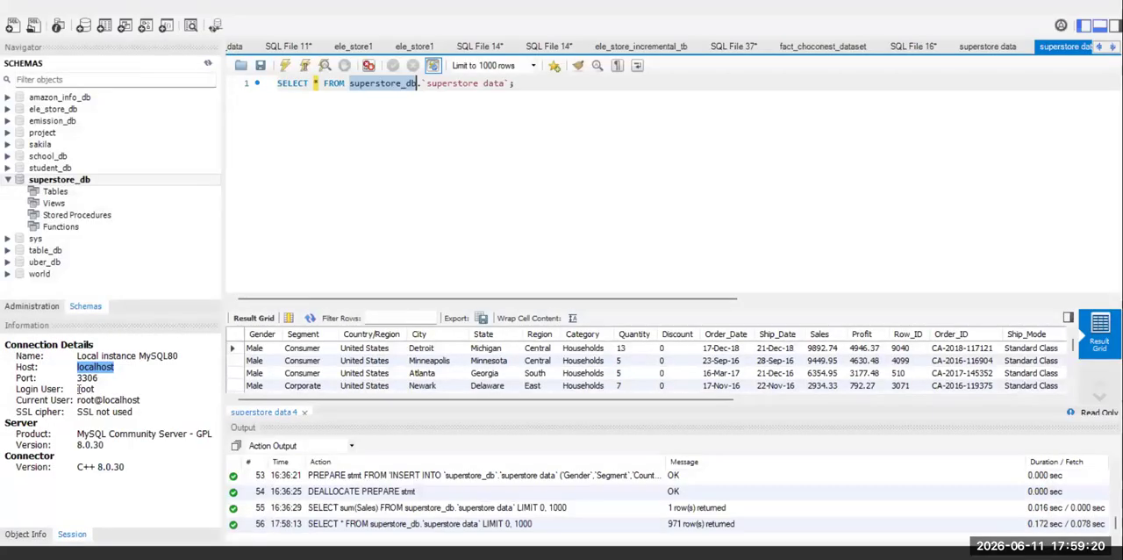
left_click_drag(78, 389, 98, 389)
key("ctrl+c")
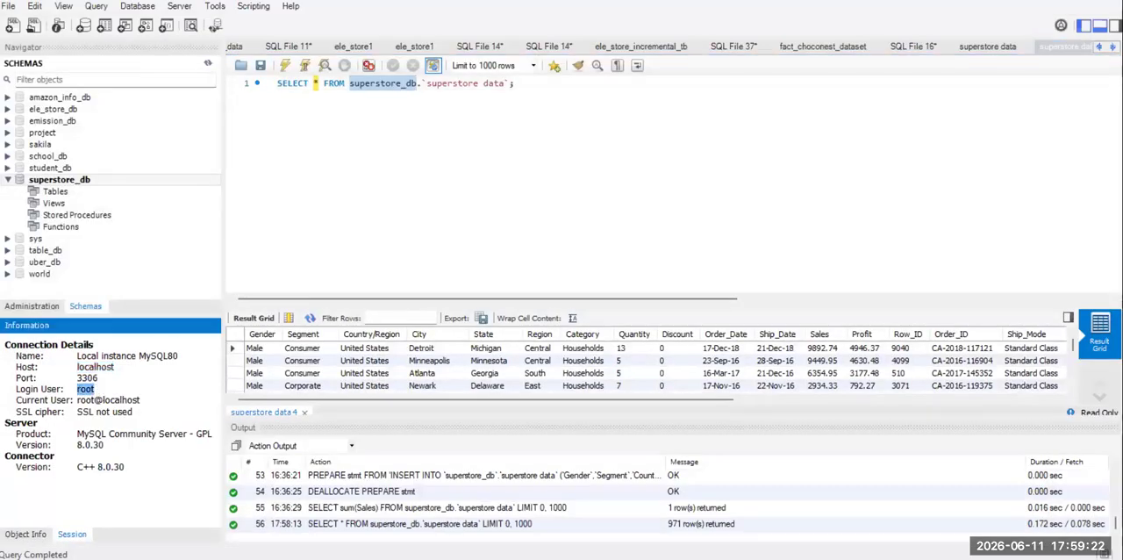
key("alt+Tab")
key("ctrl+v")
Enter the database password, apply the credentials to the localhost;superstore_db level and connect.
left_click(475, 235)
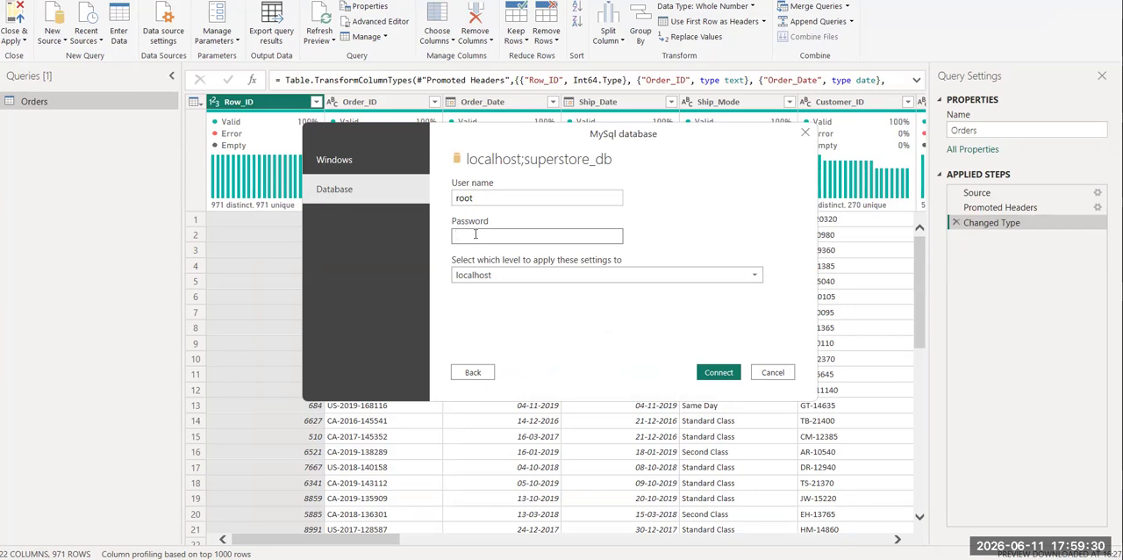
type("•••")
left_click(507, 275)
left_click(542, 305)
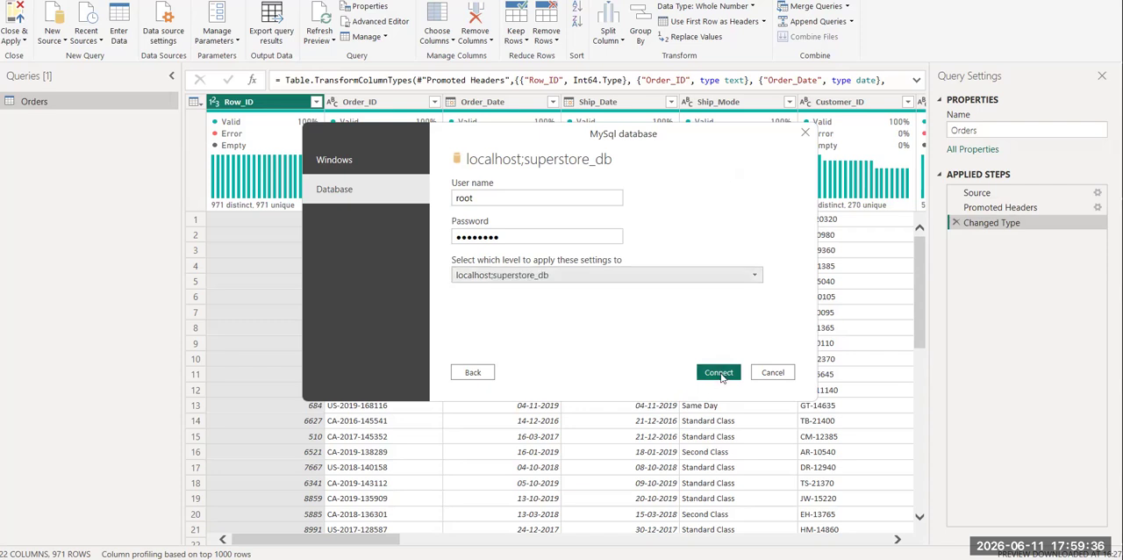
left_click(714, 375)
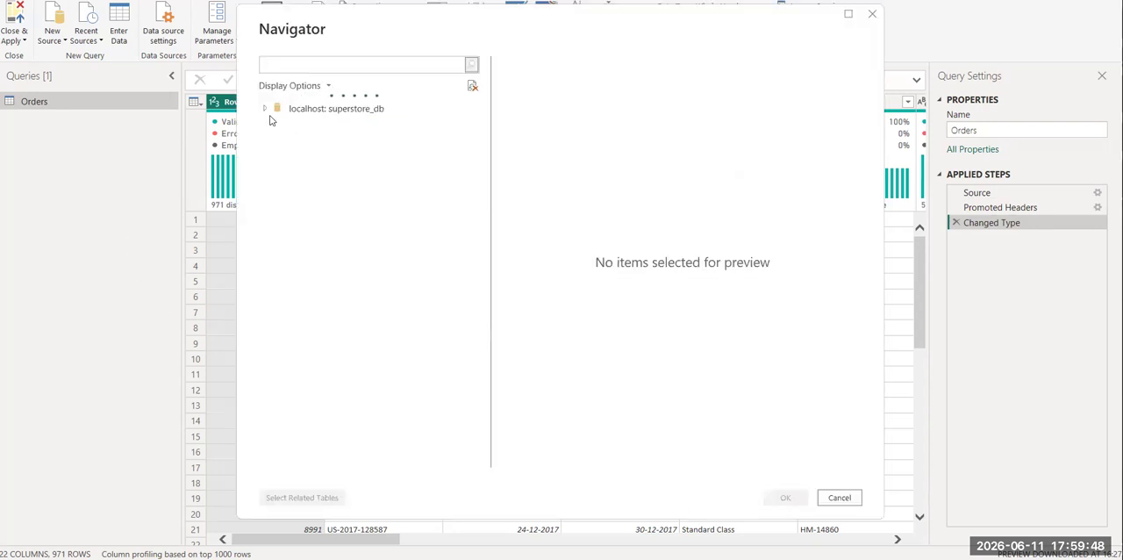
Select the superstore_db.superstore data table under localhost: superstore_db and load it as a new query.
left_click(267, 112)
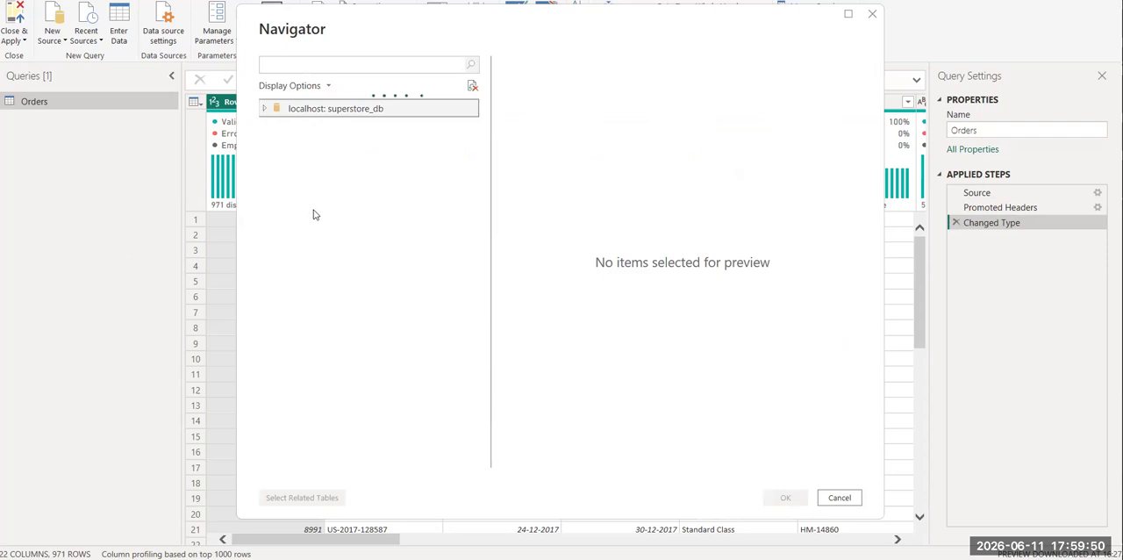
left_click(265, 110)
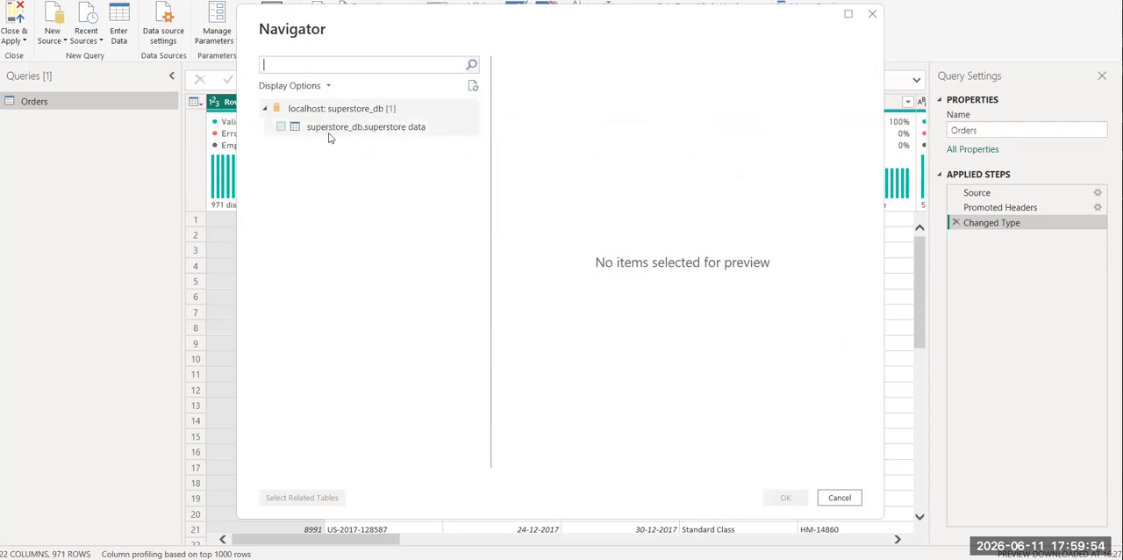
left_click(281, 127)
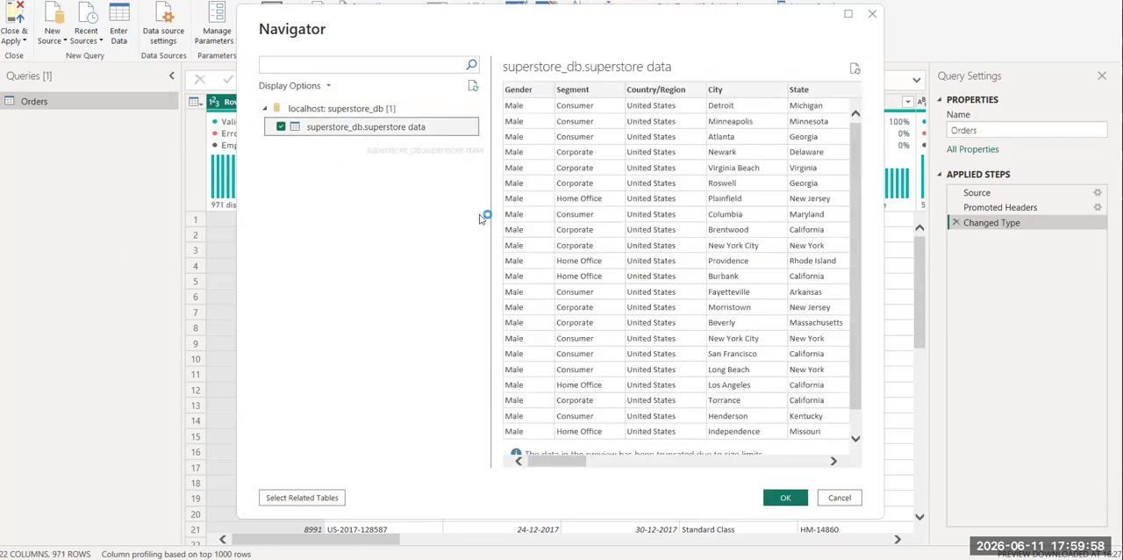
left_click(788, 497)
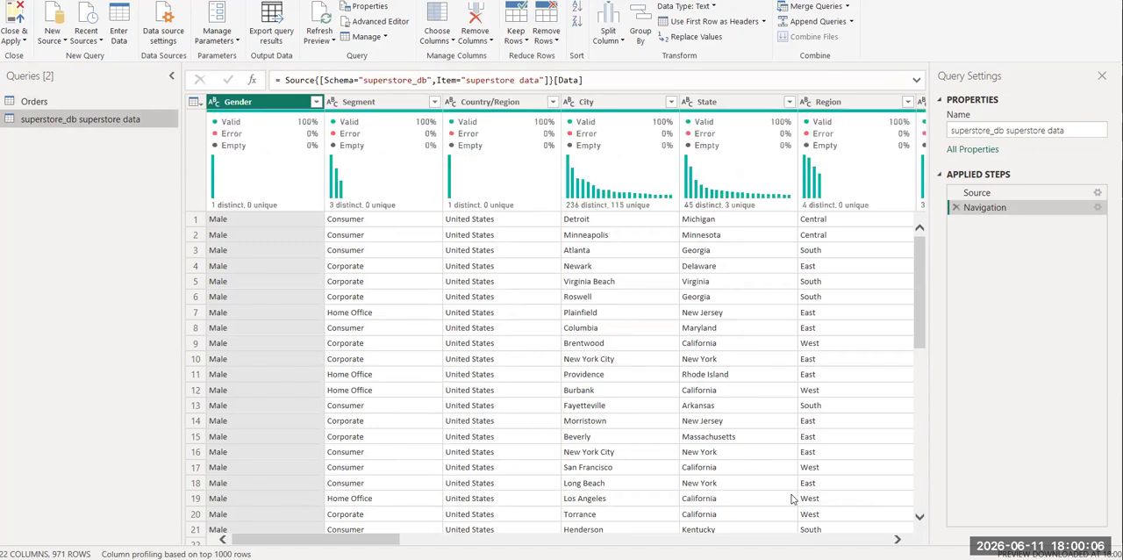
Rename the superstore_db superstore data query as MySql.
double_click(87, 120)
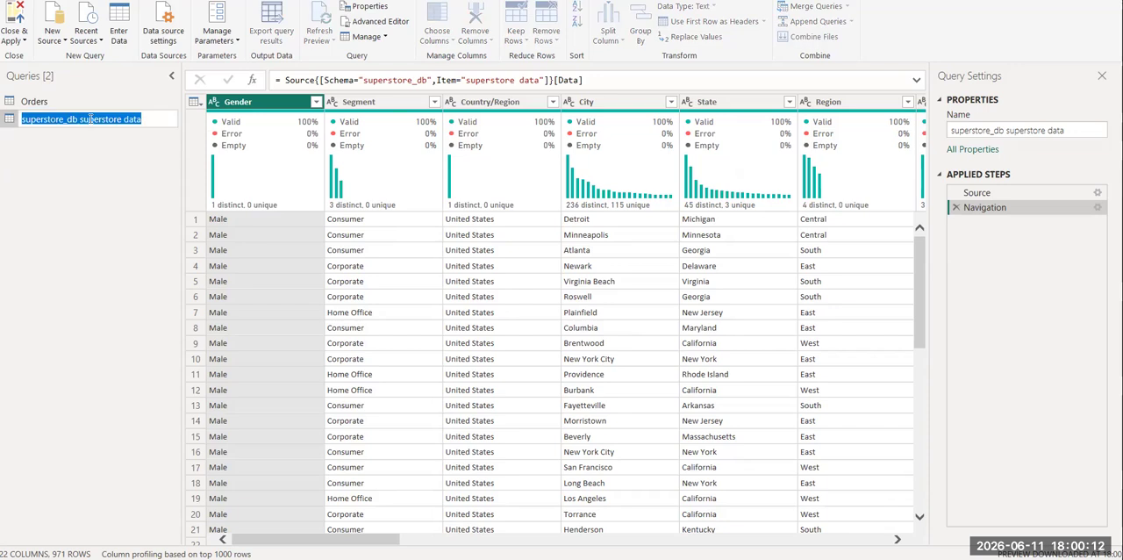
type("MySql")
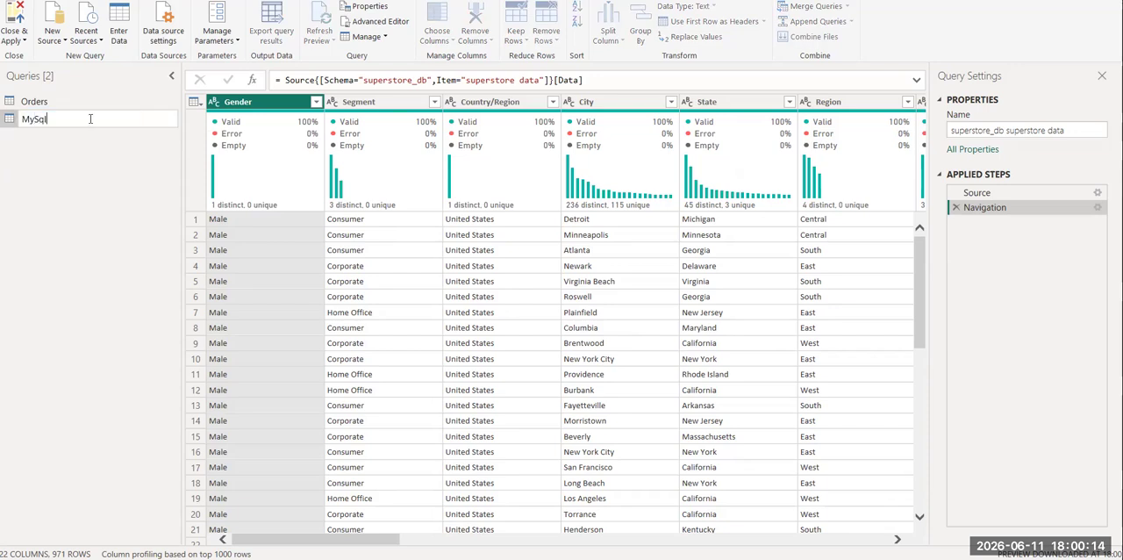
key("Return")
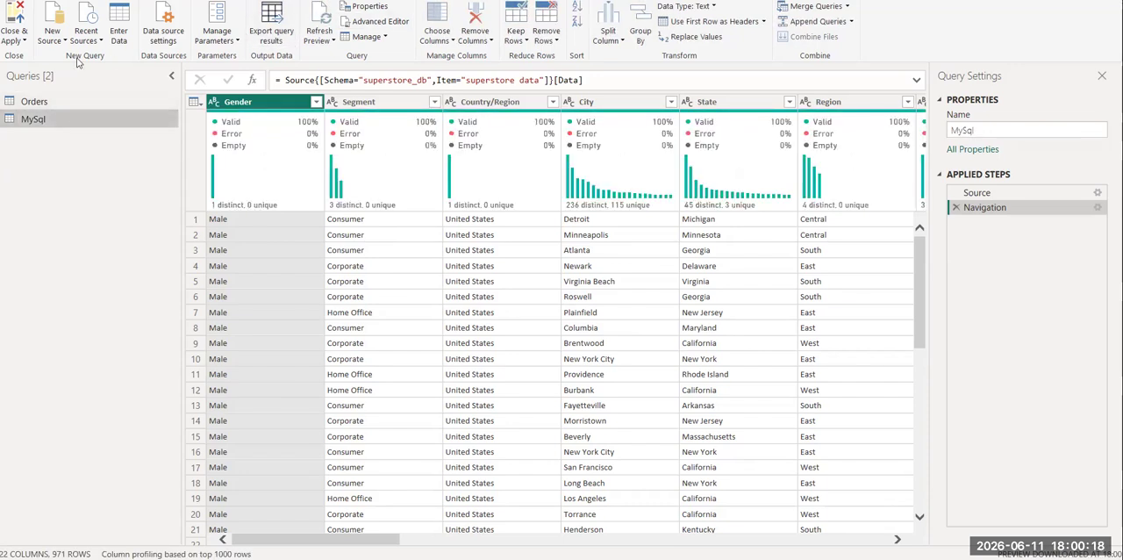
Copy the MySql query's M code from let through the superstore_db_superstore data line, leaving its code unchanged.
left_click(380, 23)
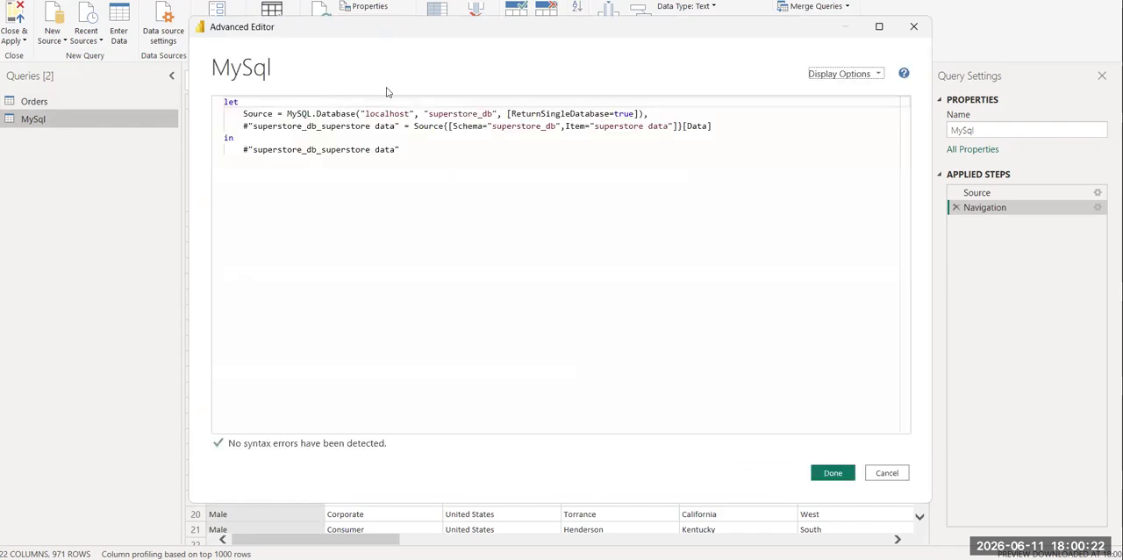
left_click_drag(721, 125, 200, 99)
key("ctrl+c")
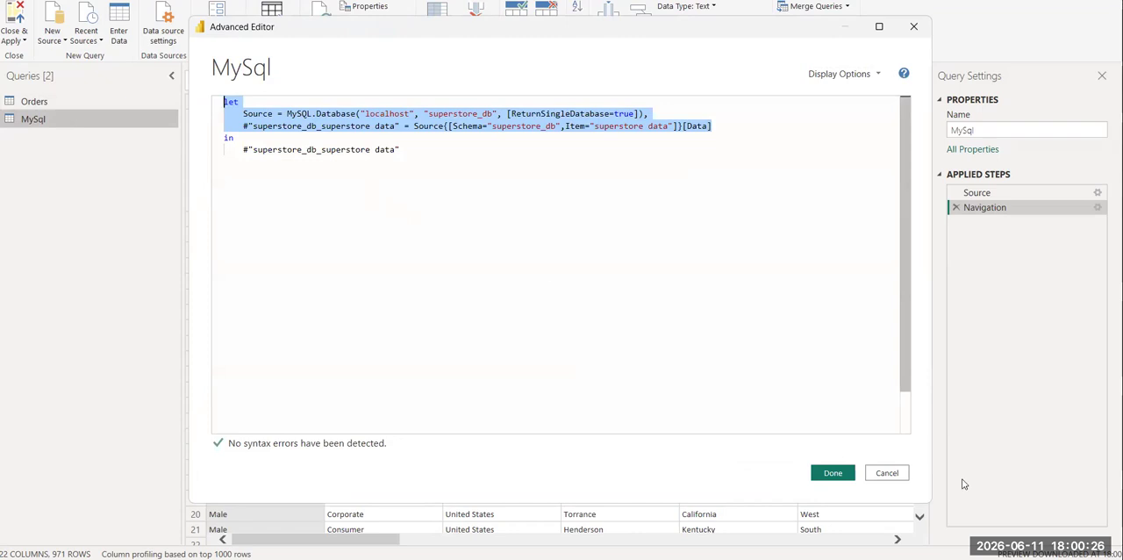
left_click(895, 474)
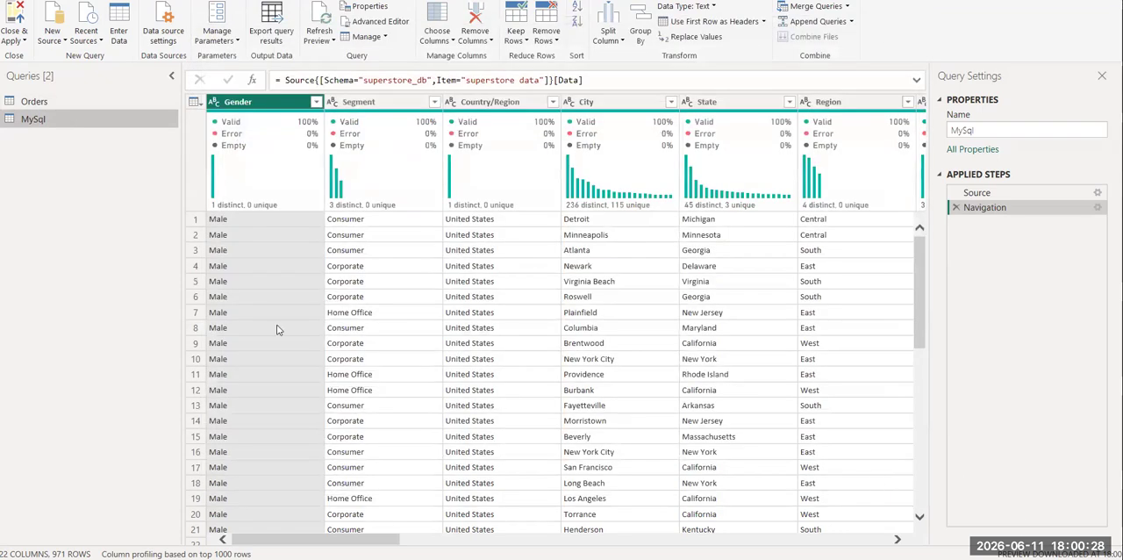
In the Orders query's M code, replace the CSV Source and Promoted Headers lines with the copied MySQL source and navigation lines.
left_click(38, 106)
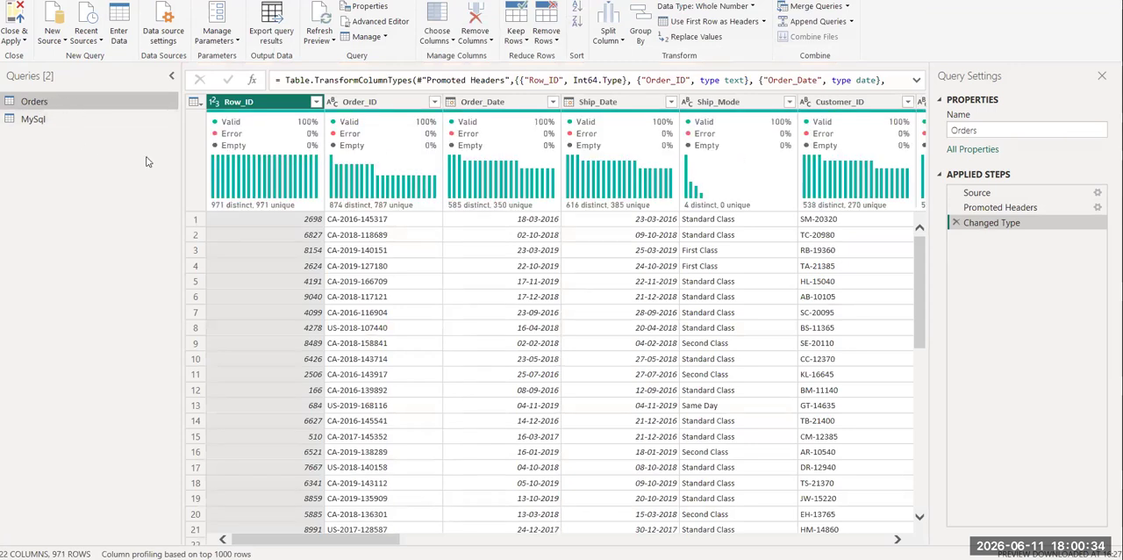
left_click(383, 21)
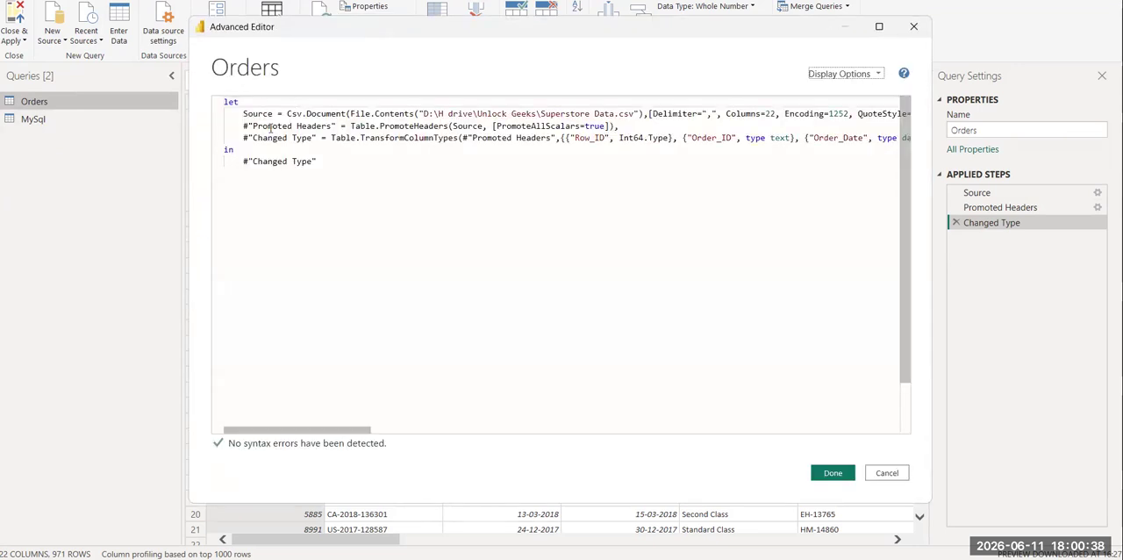
left_click_drag(616, 126, 187, 103)
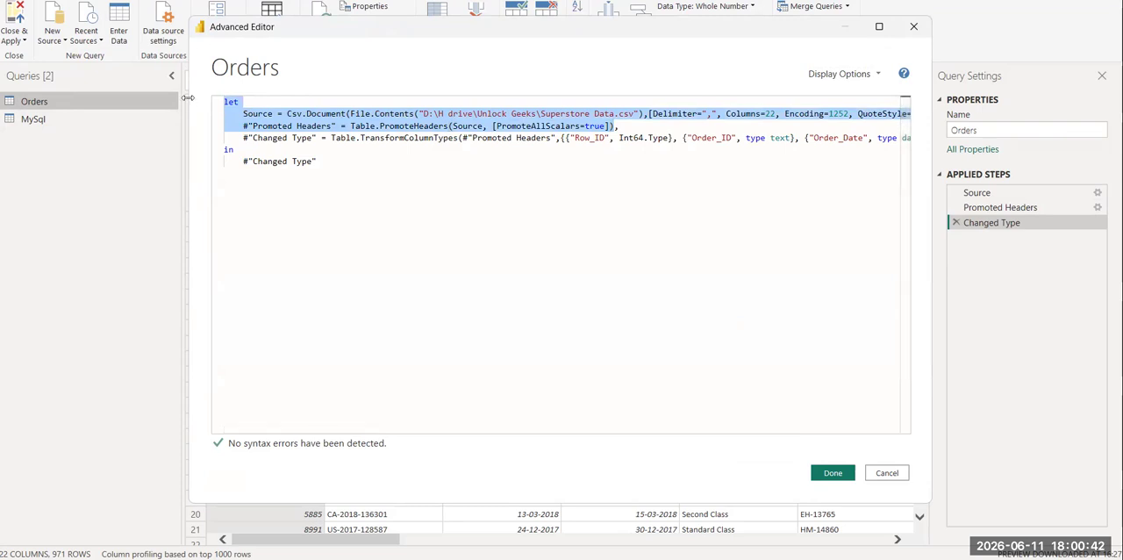
key("ctrl+v")
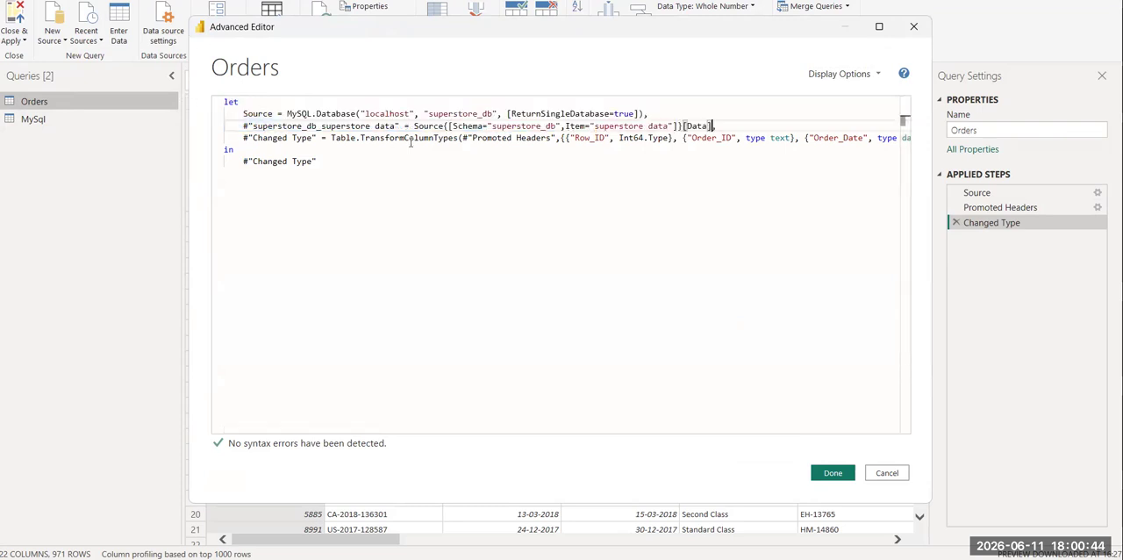
Replace the Promoted Headers reference in the Changed Type line with superstore_db_superstore data and apply the edited Orders code.
left_click_drag(253, 126, 400, 125)
key("ctrl+c")
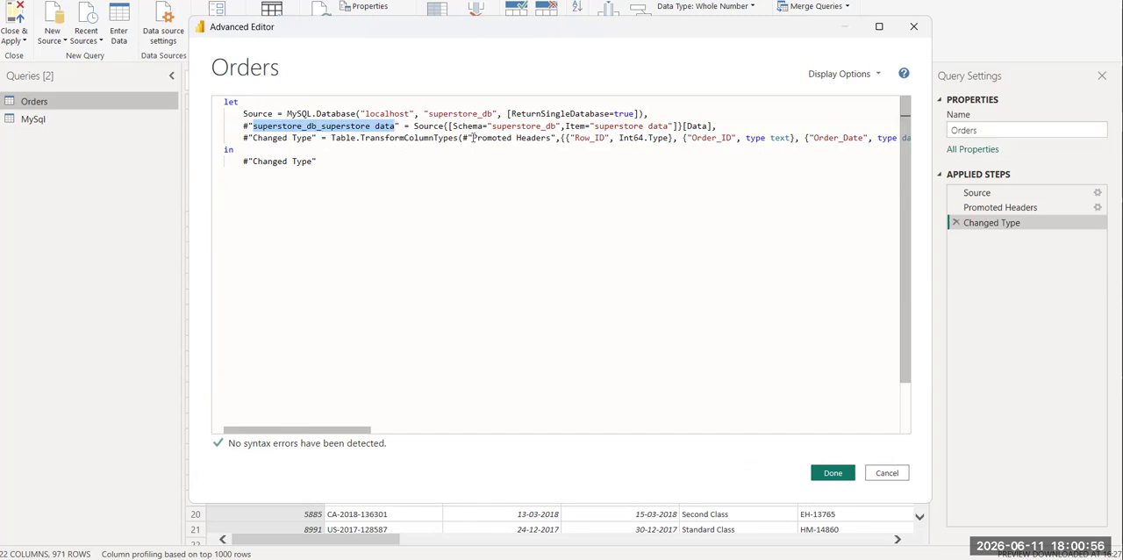
left_click_drag(472, 137, 551, 138)
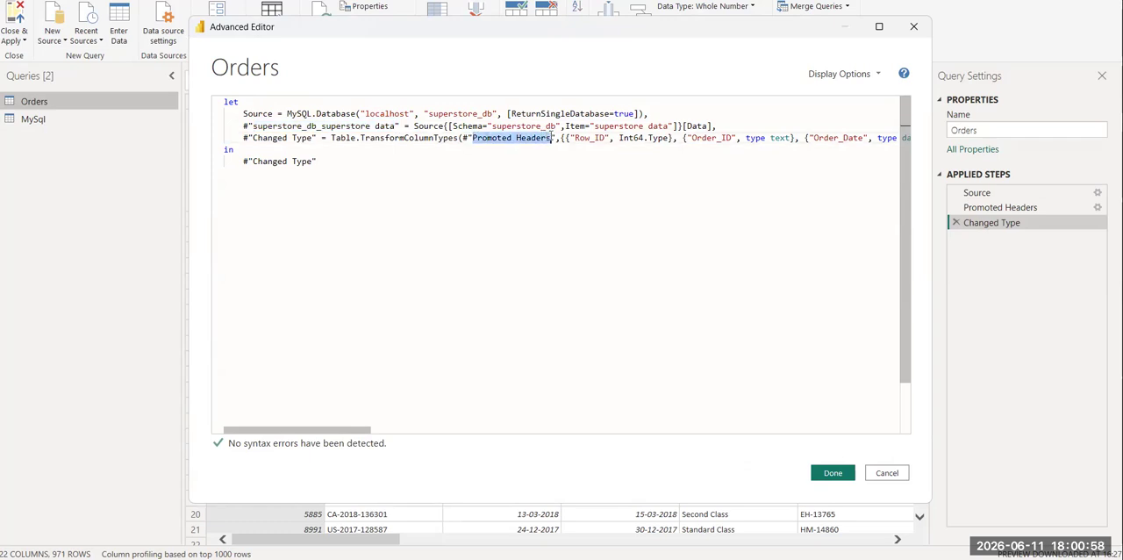
key("ctrl+v")
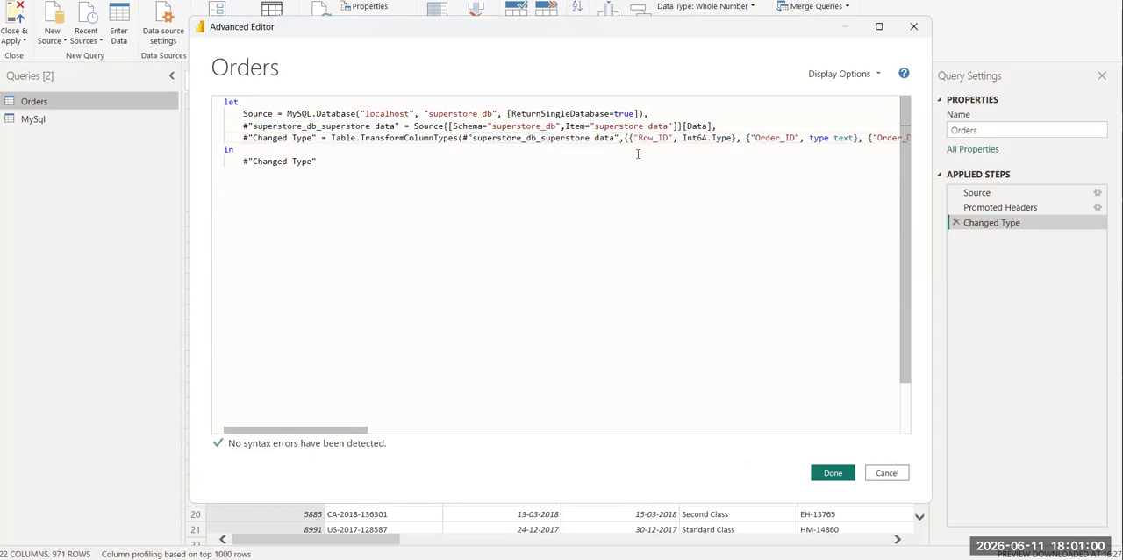
left_click(833, 473)
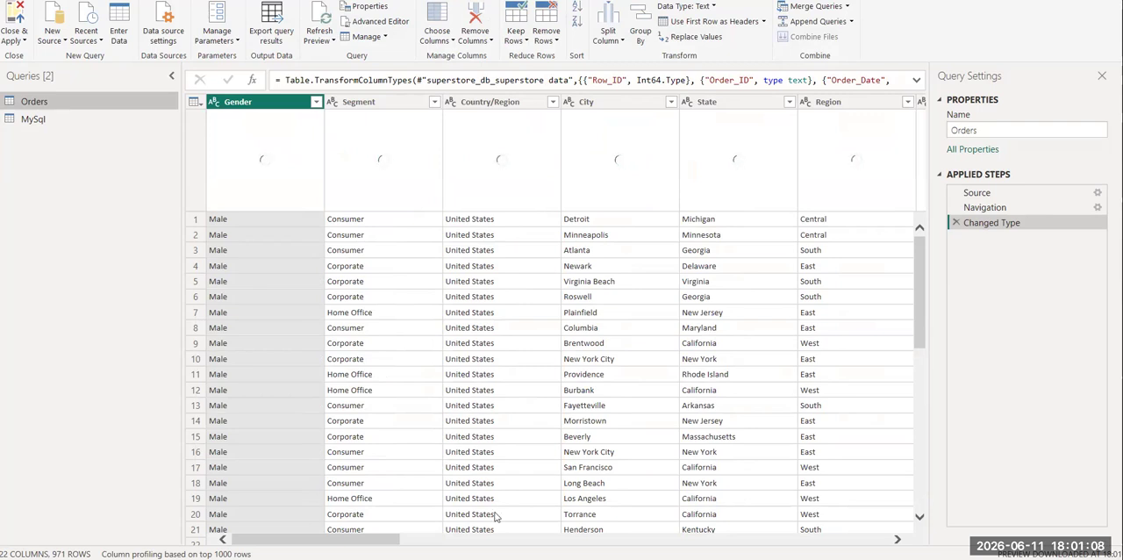
Delete the MySql query, then close Power Query and apply the changes to the report.
mouse_move(313, 538)
left_mouse_down()
mouse_move(906, 533)
mouse_move(313, 539)
left_mouse_up()
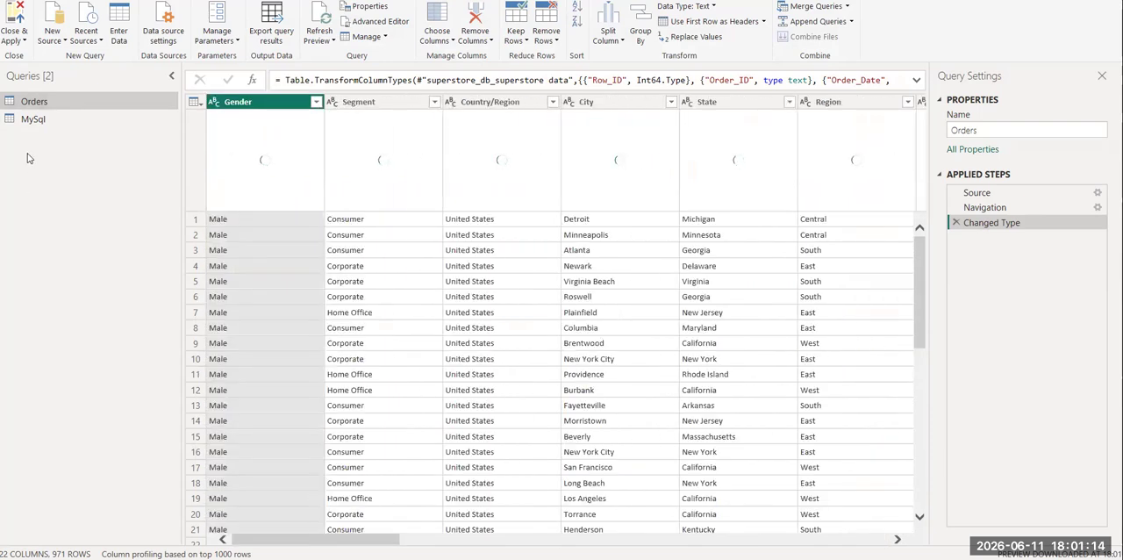
left_click(37, 121)
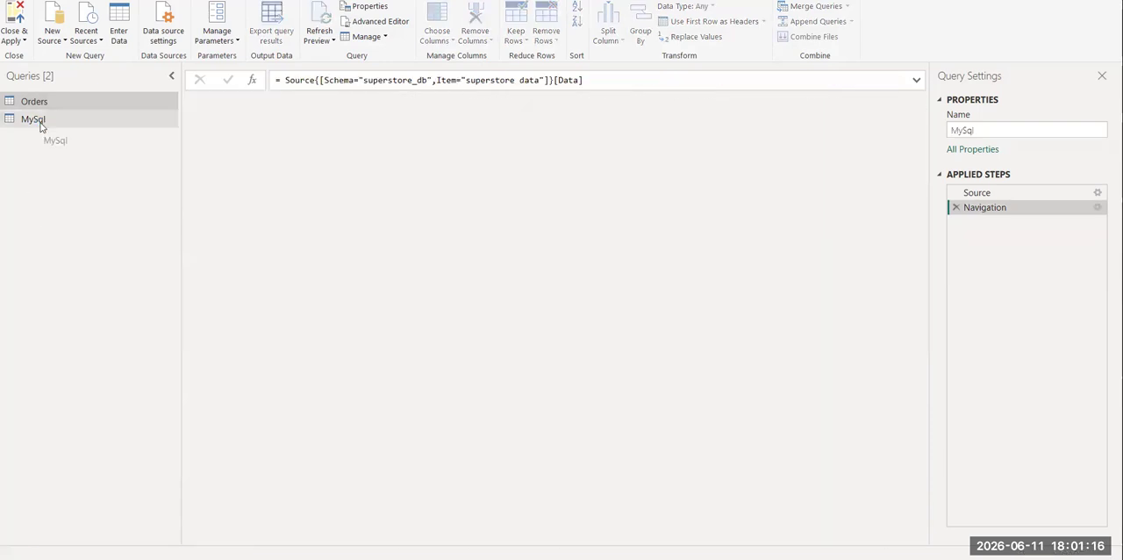
right_click(35, 119)
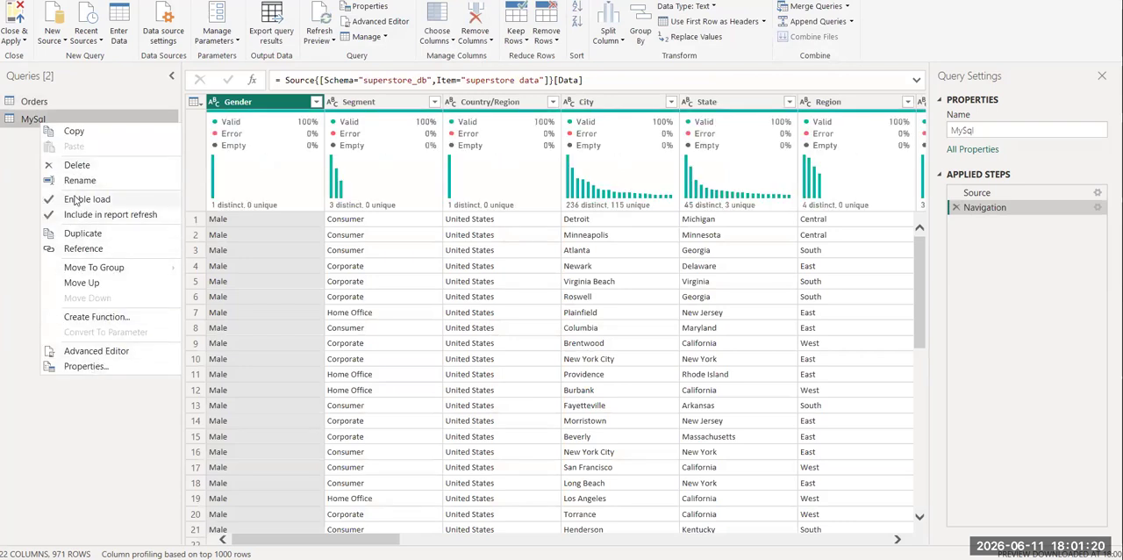
left_click(77, 166)
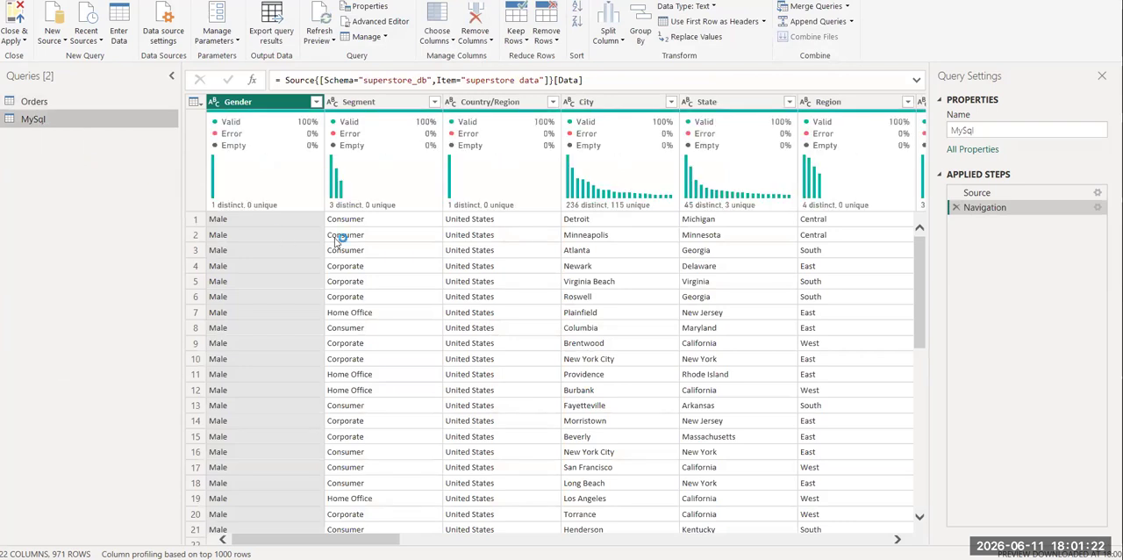
left_click(616, 297)
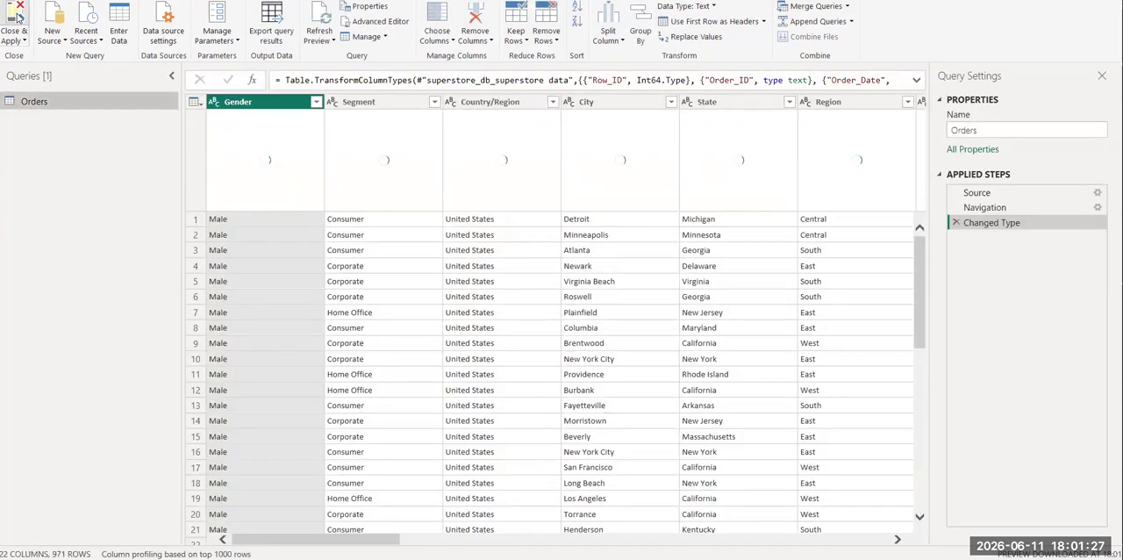
left_click(17, 17)
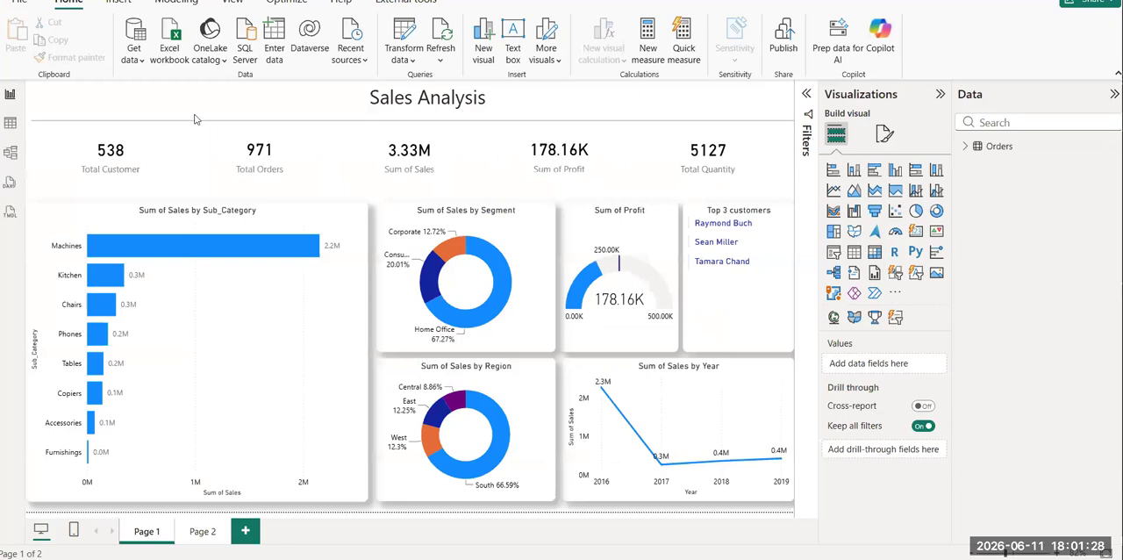